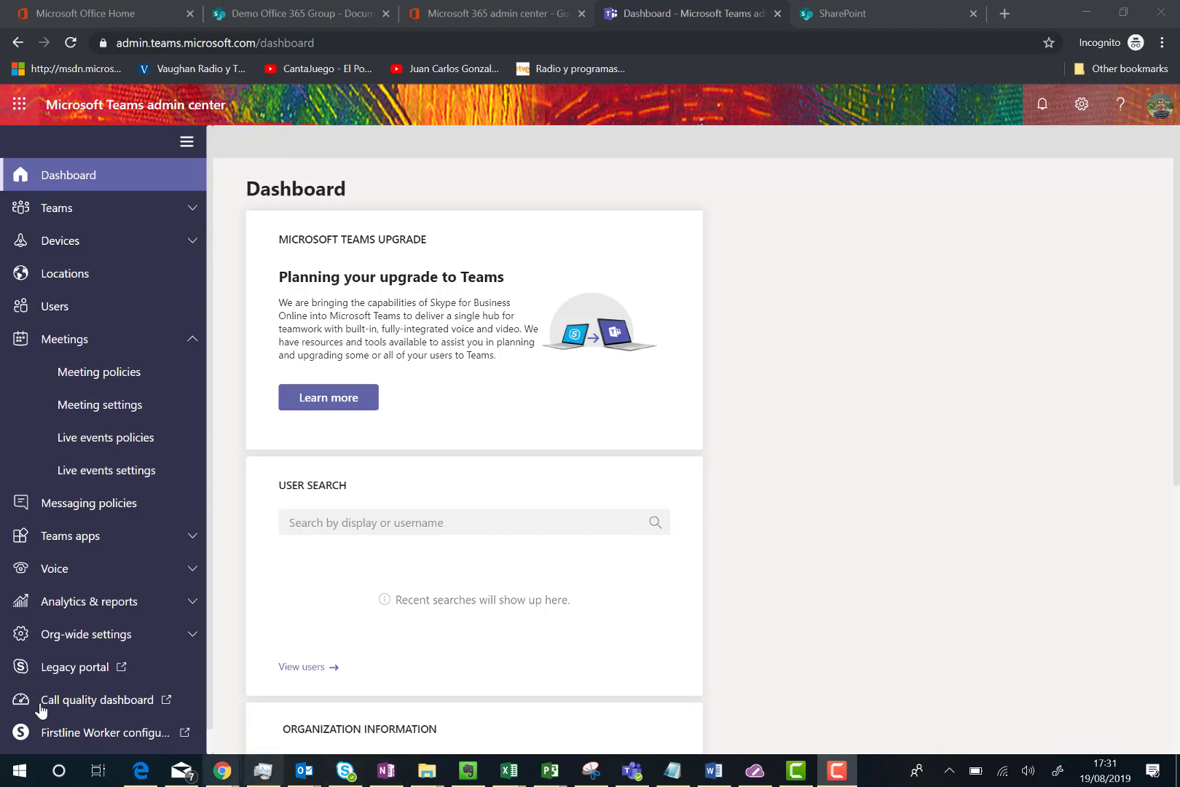
- Open Meeting policies and select the Global (Org-wide default) policy among the six defaults
{"action": "left_click", "coordinate": [115, 376]}
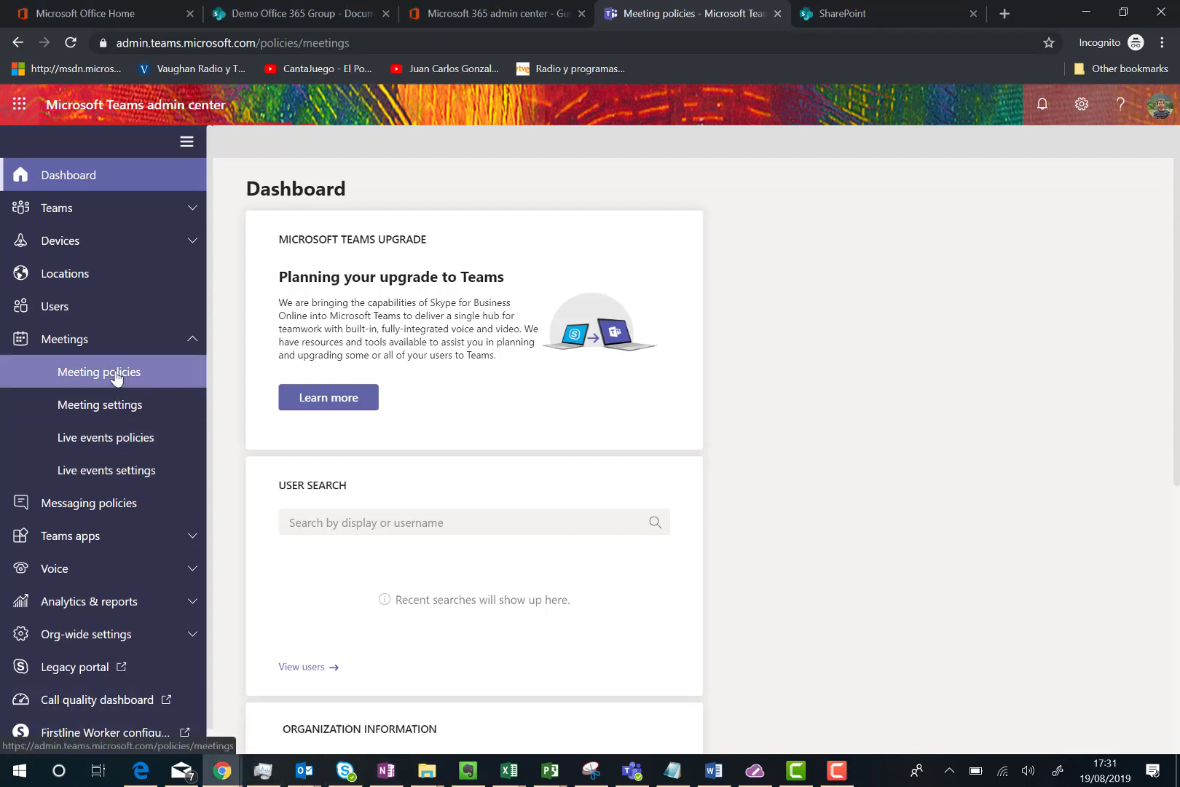
{"action": "left_click", "coordinate": [255, 509]}
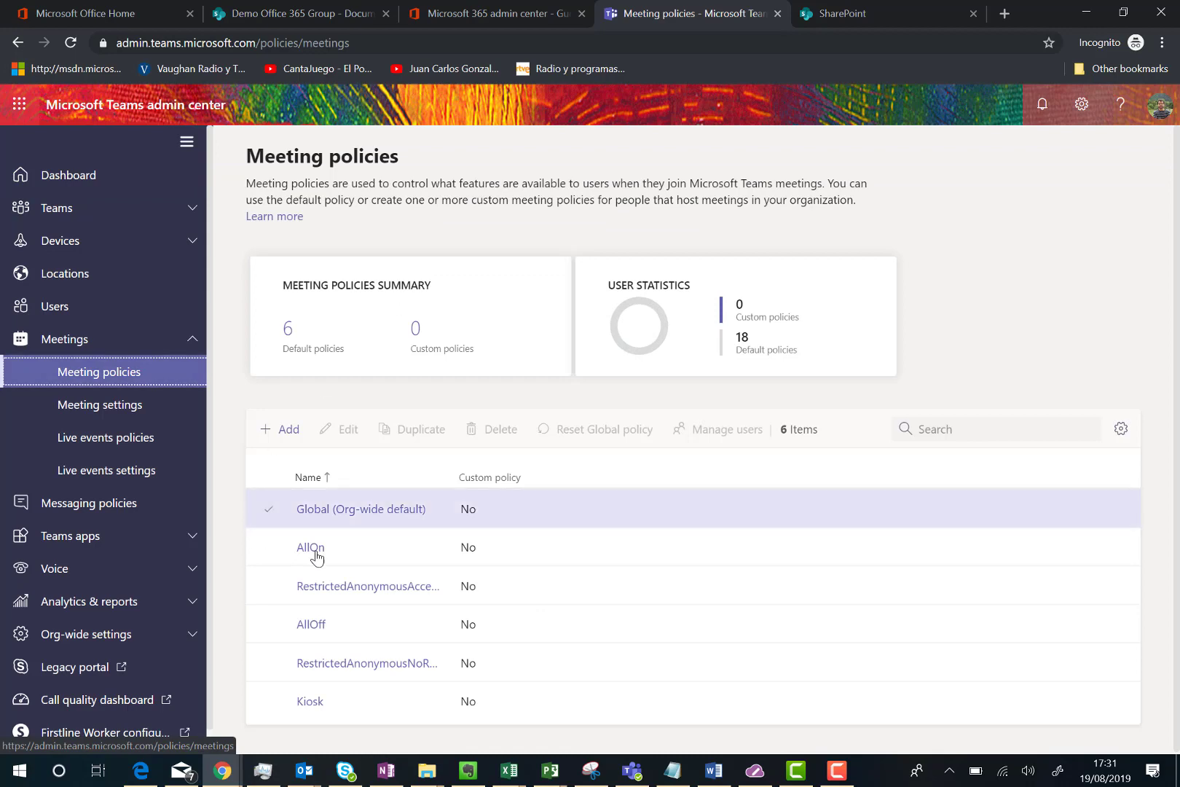
{"action": "left_click", "coordinate": [293, 553]}
{"action": "left_click", "coordinate": [296, 602]}
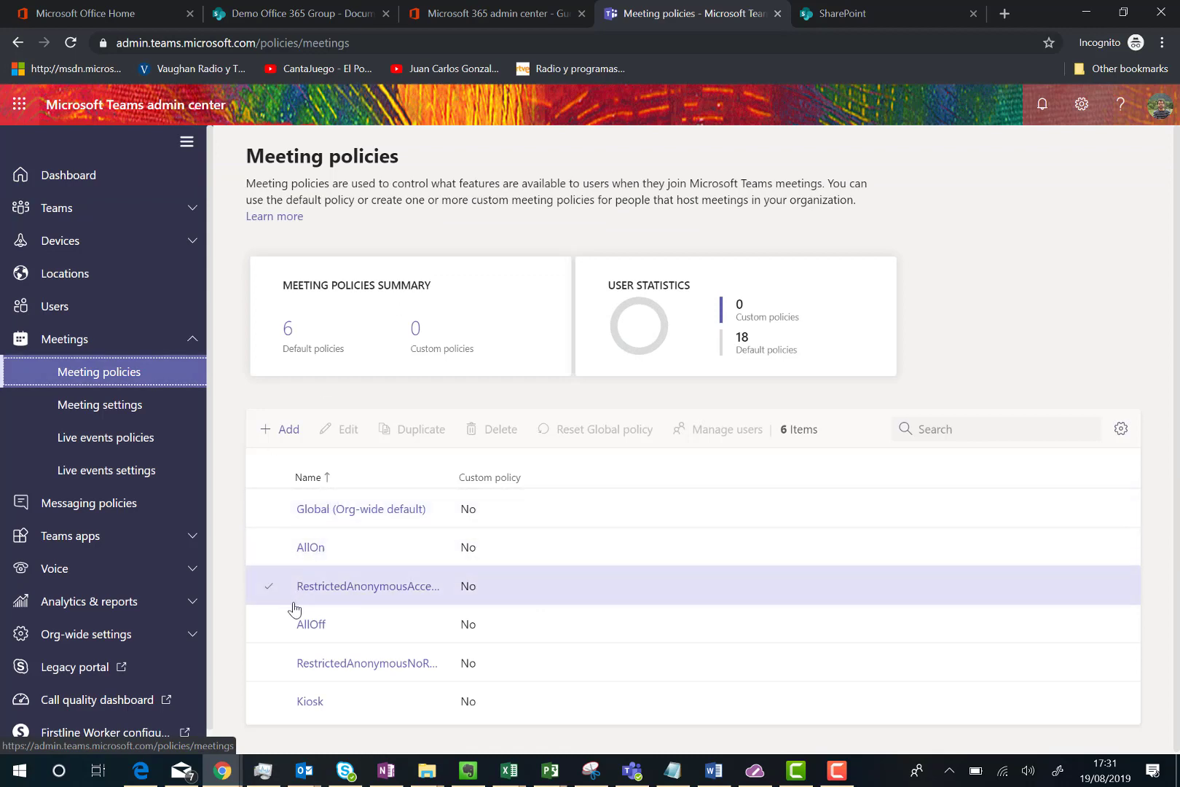
{"action": "left_click", "coordinate": [311, 550]}
{"action": "left_click", "coordinate": [330, 510]}
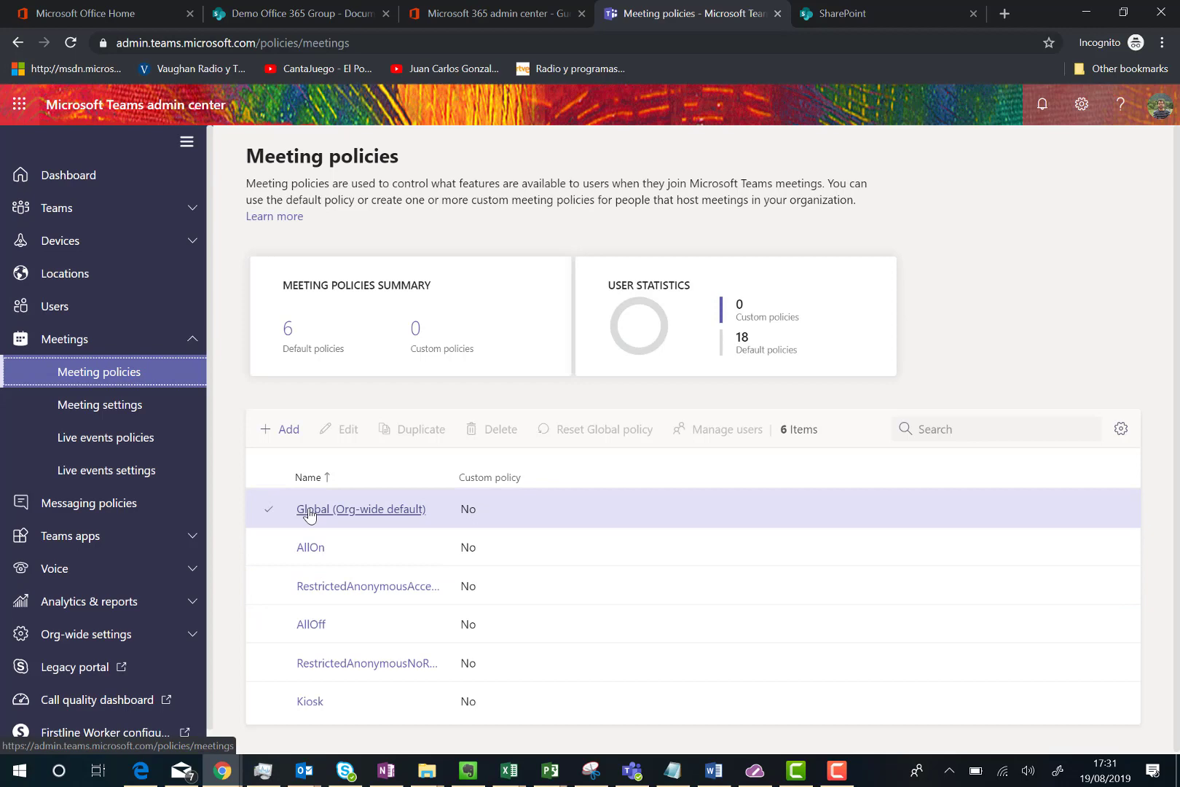
{"action": "left_click", "coordinate": [332, 537]}
- Open the Global (Org-wide default) policy in Edit meeting policy
{"action": "left_click", "coordinate": [336, 513]}
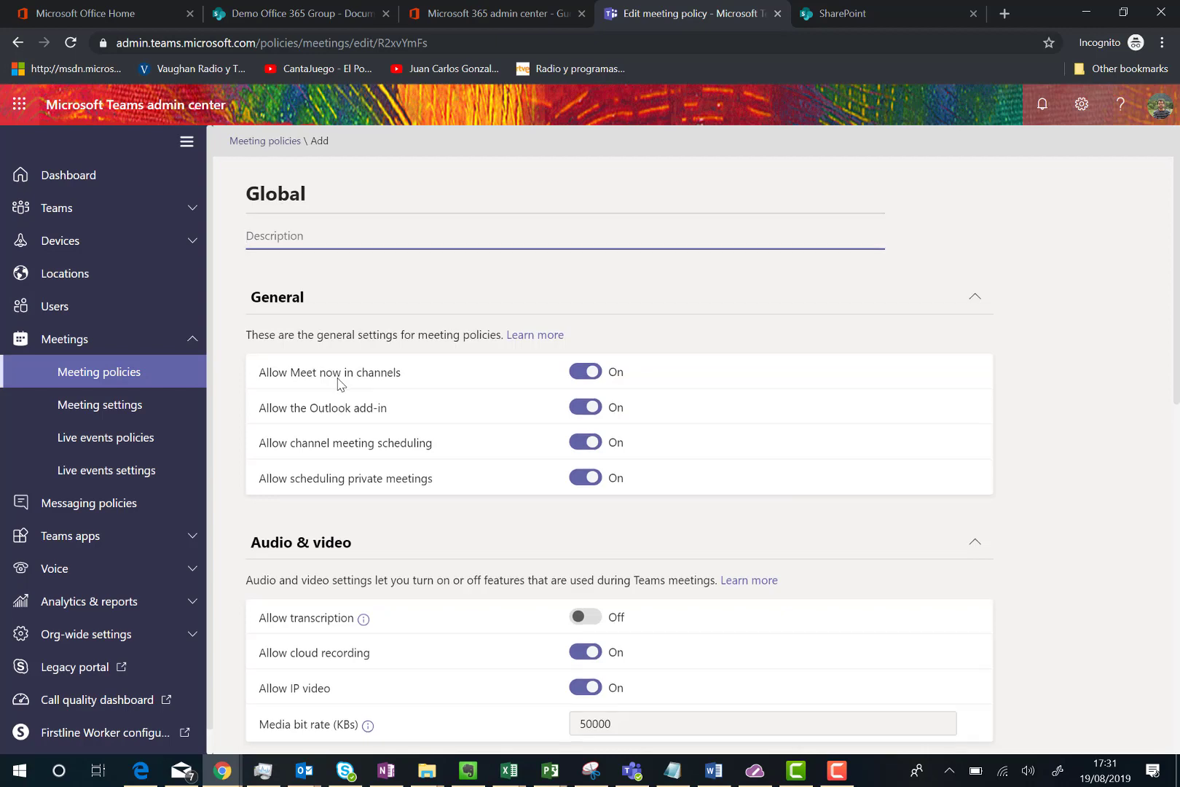
{"action": "scroll", "coordinate": [338, 383], "scroll_direction": "down", "scroll_amount": 3}
{"action": "scroll", "coordinate": [337, 384], "scroll_direction": "down", "scroll_amount": 5}
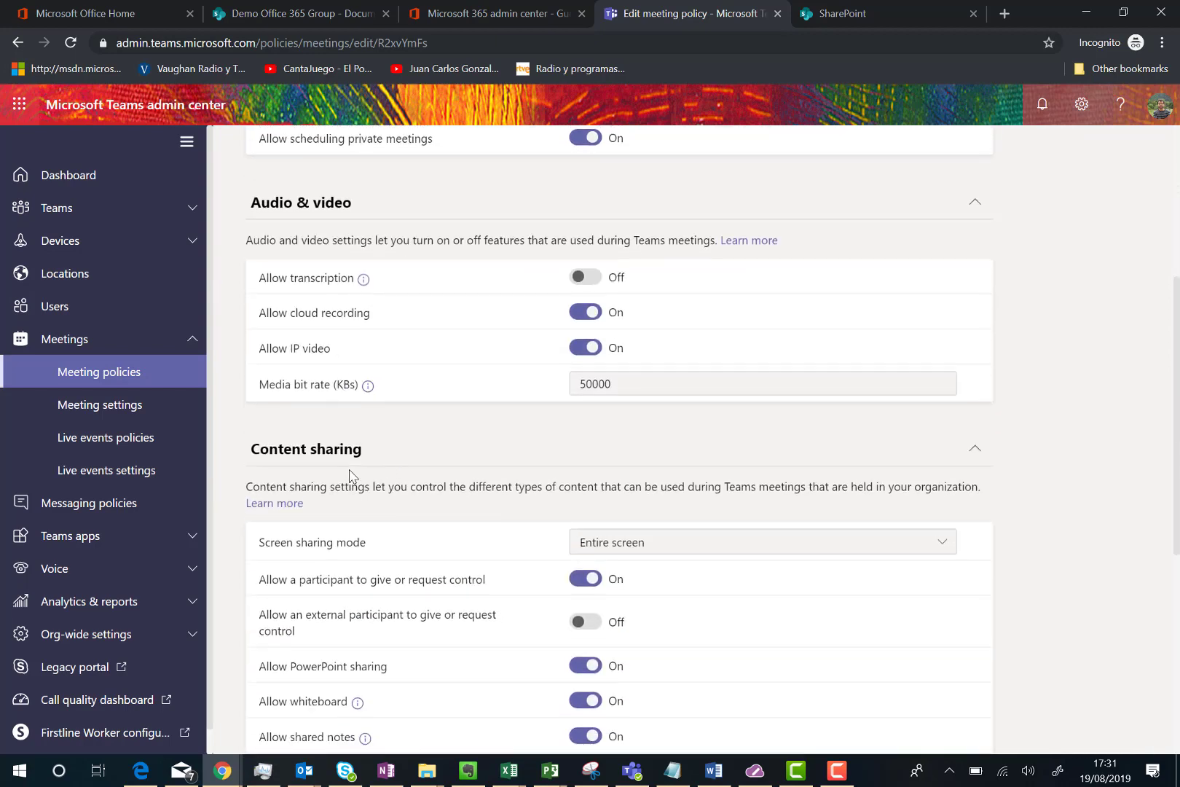
{"action": "scroll", "coordinate": [355, 479], "scroll_direction": "down", "scroll_amount": 3}
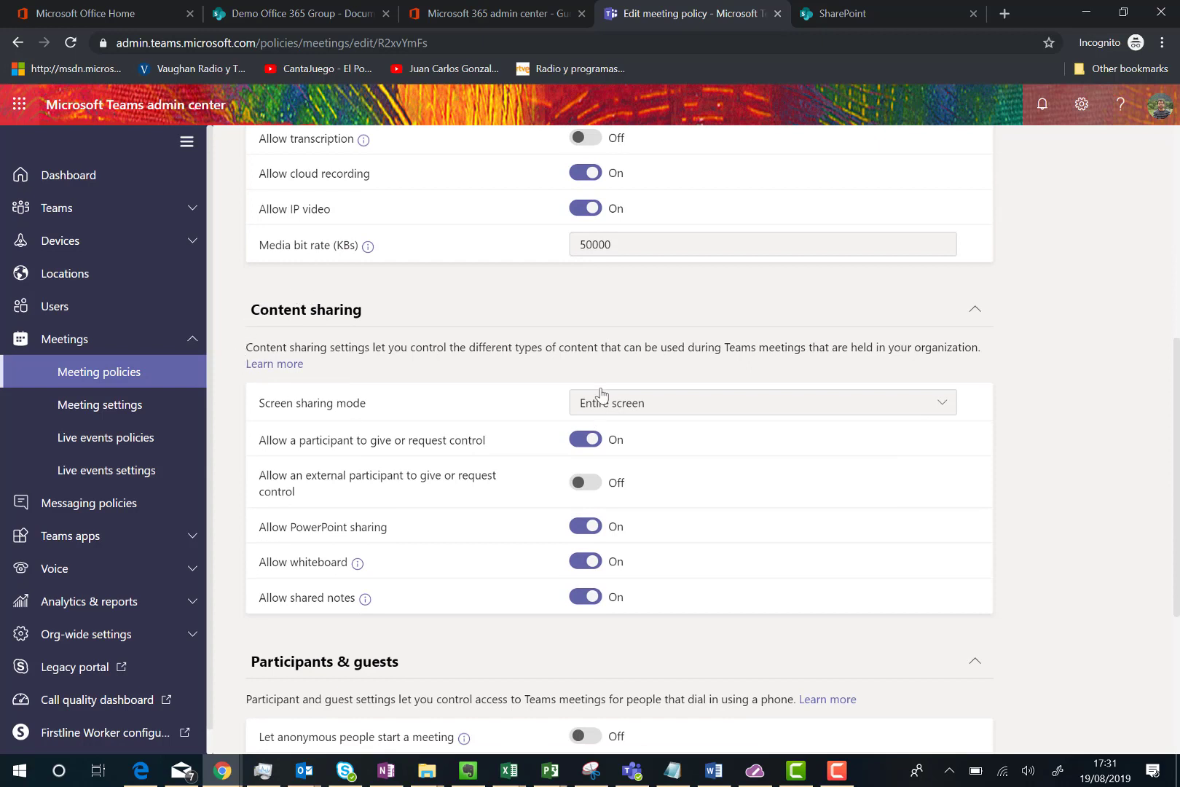